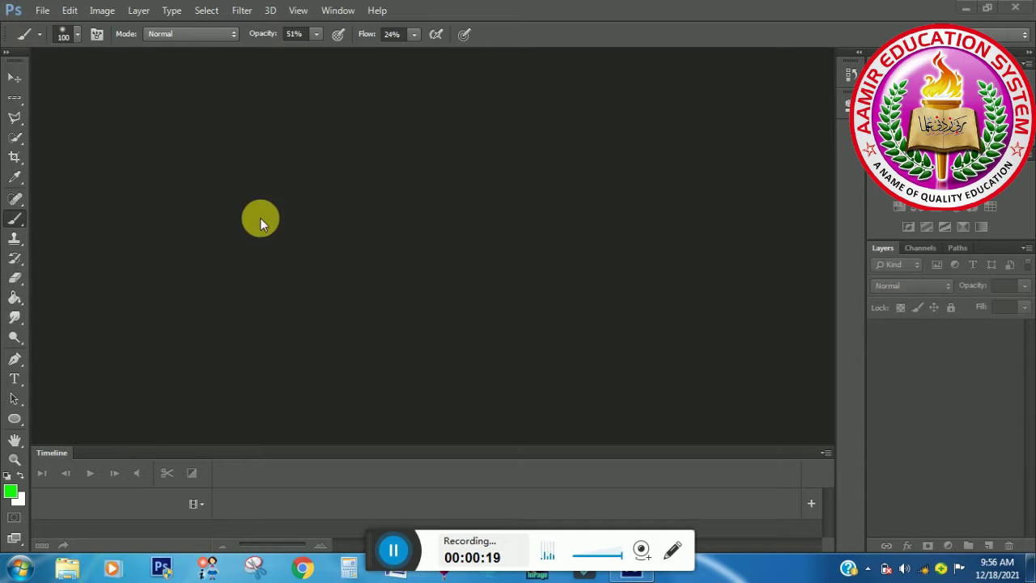
# Create a new document 7 inches wide and 5 inches high at 90 pixels/inch.
pyautogui.click(42, 13)
pyautogui.click(260, 121)
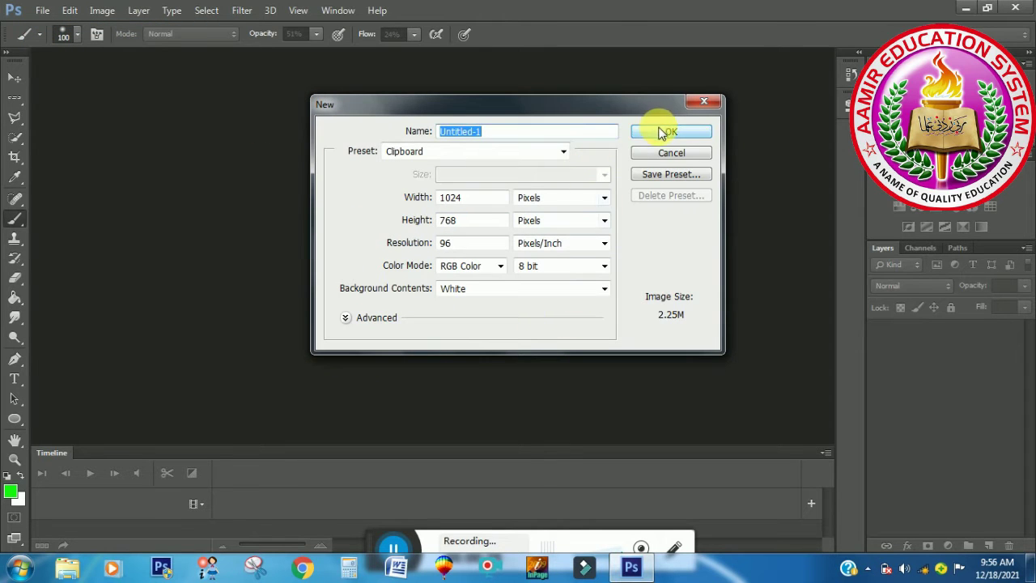
pyautogui.click(607, 198)
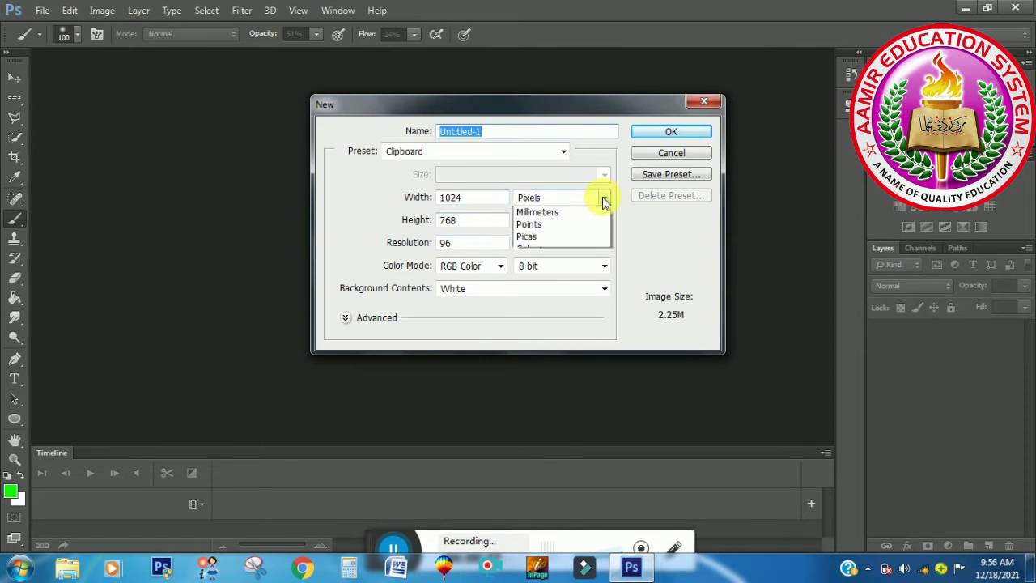
pyautogui.click(601, 225)
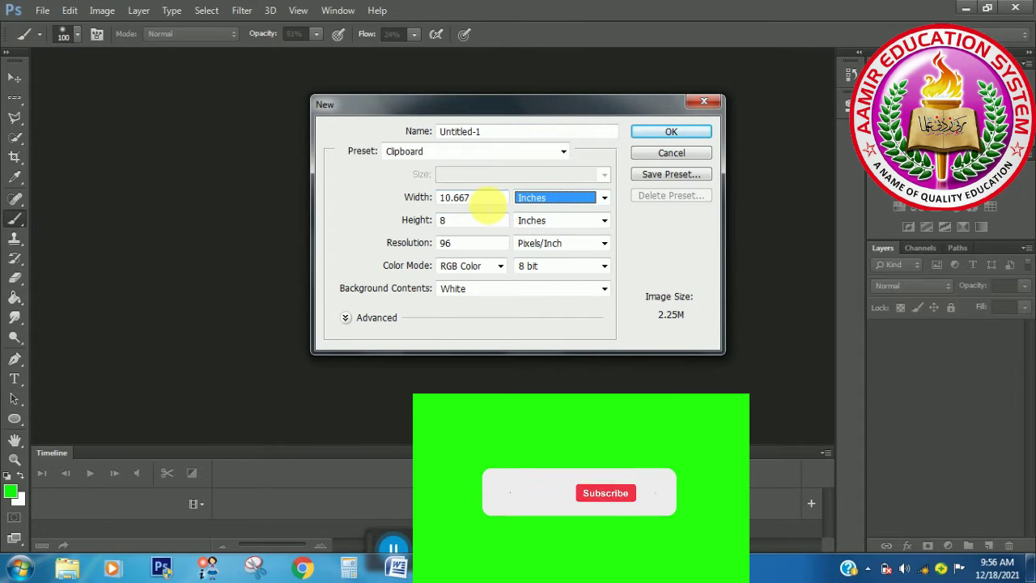
pyautogui.moveTo(487, 202); pyautogui.dragTo(447, 208)
pyautogui.write('7')
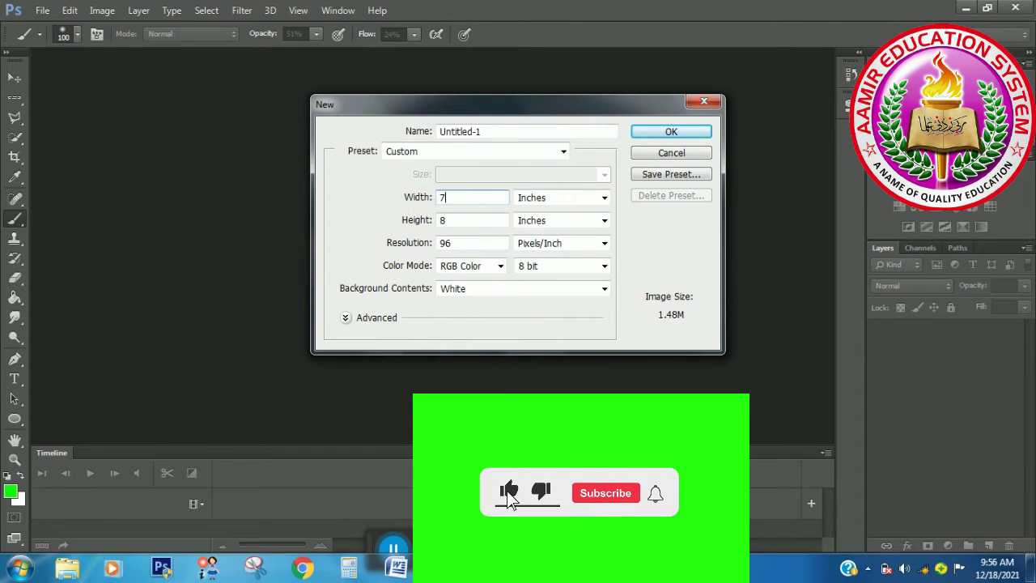
pyautogui.press('Tab')
pyautogui.write('5')
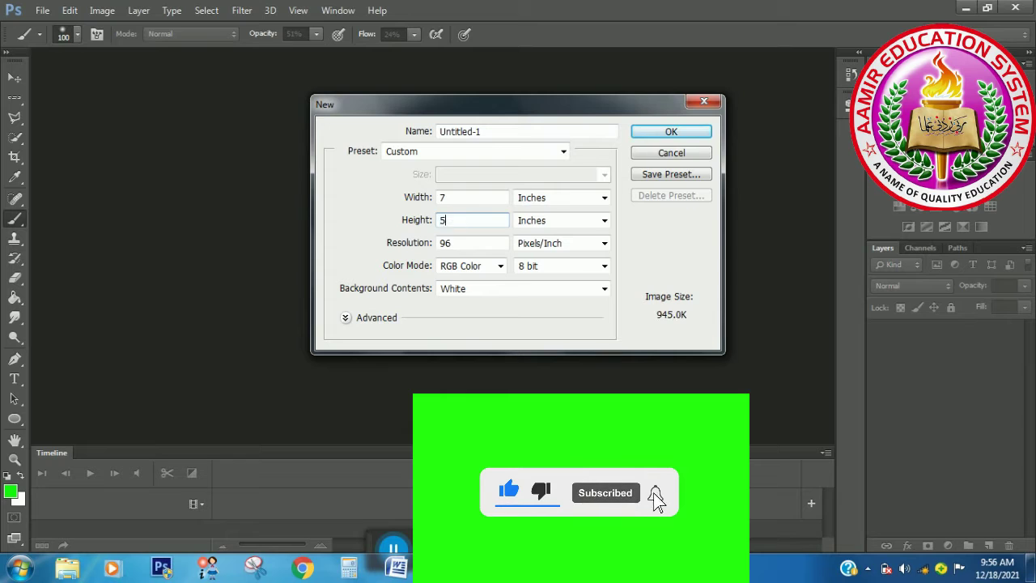
pyautogui.press('Tab')
pyautogui.write('90')
pyautogui.press('Return')
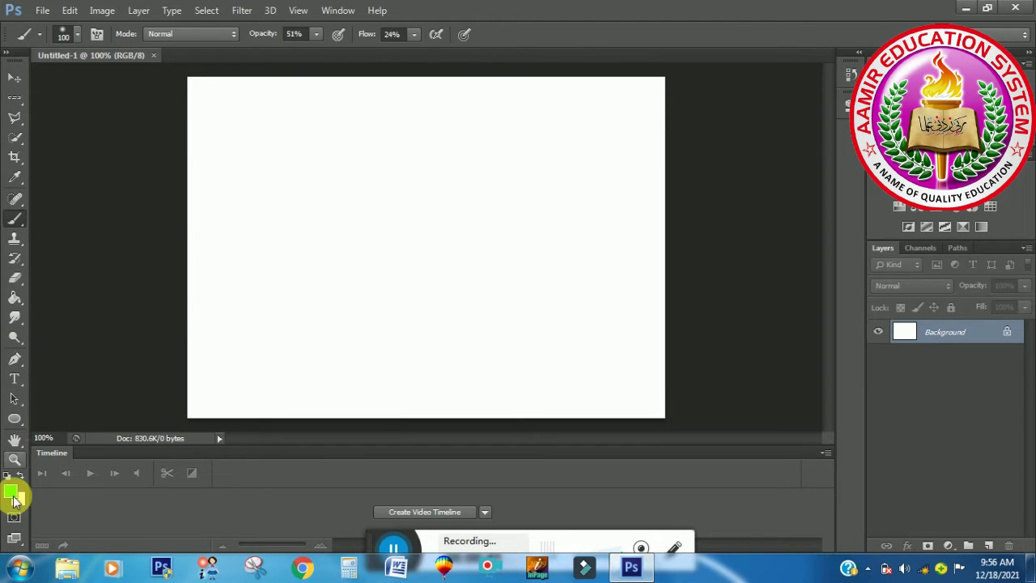
# Activate the Type tool and set the foreground colour to near-black 090909.
pyautogui.click(13, 379)
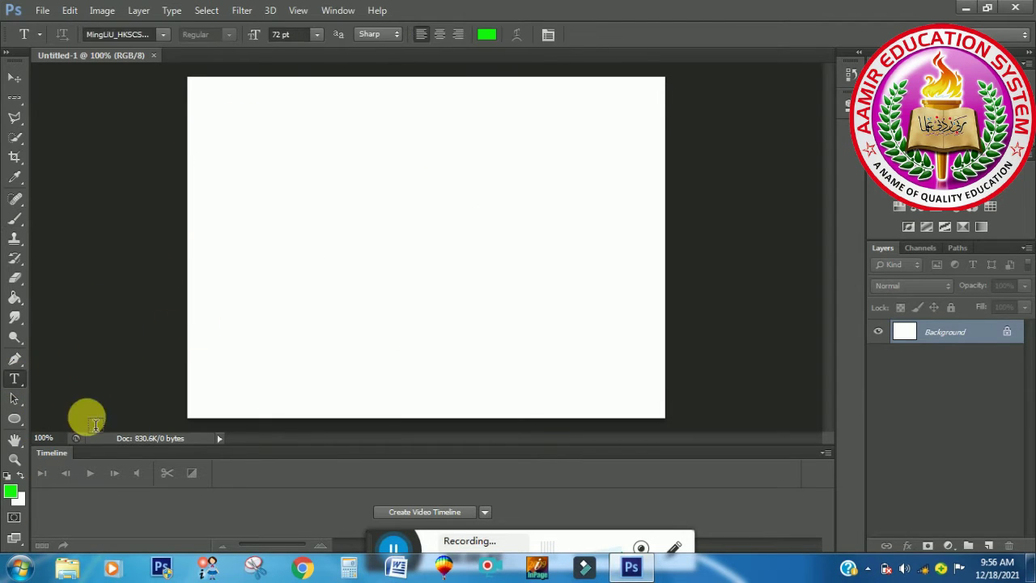
pyautogui.click(11, 494)
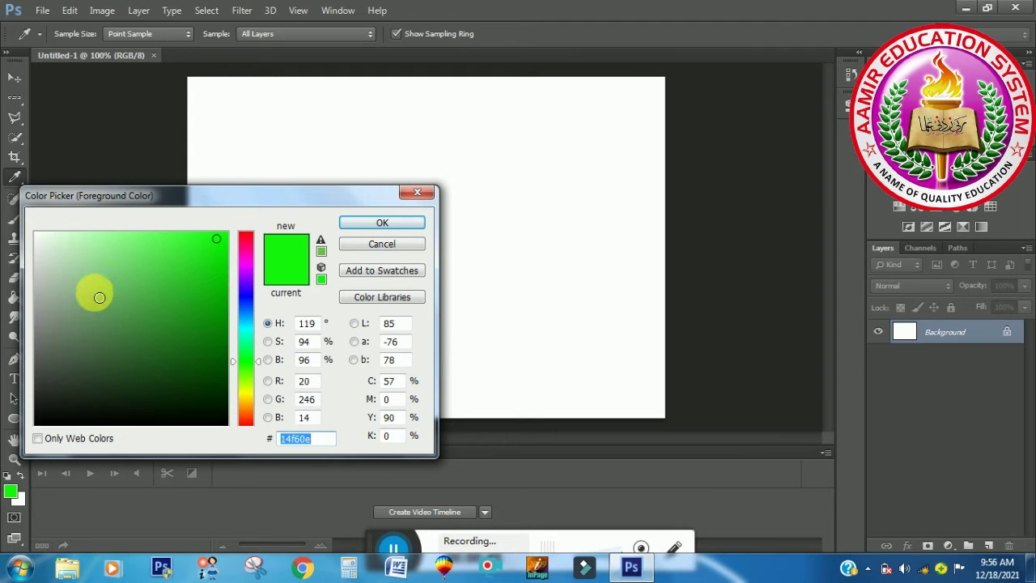
pyautogui.click(45, 418)
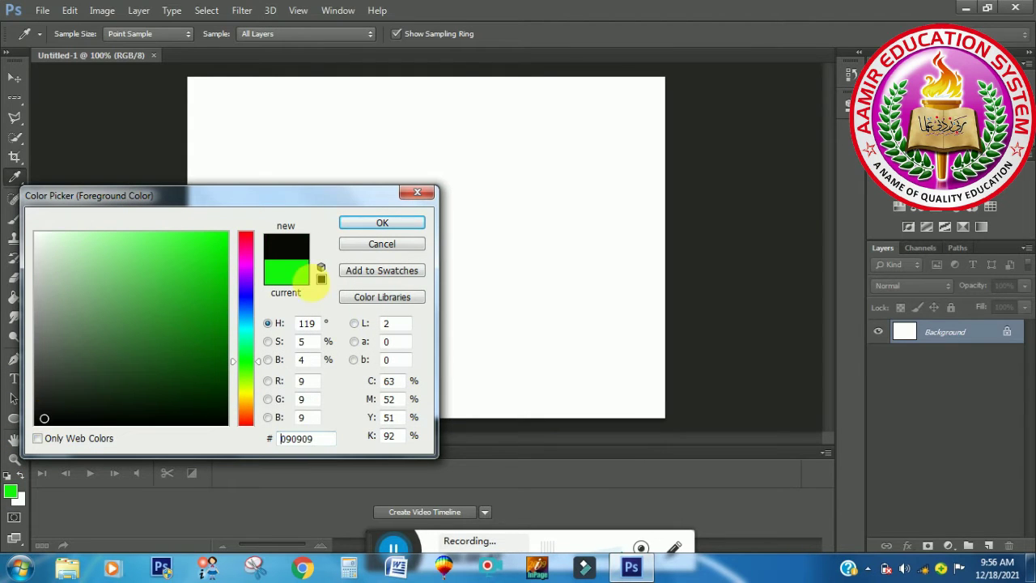
pyautogui.click(379, 223)
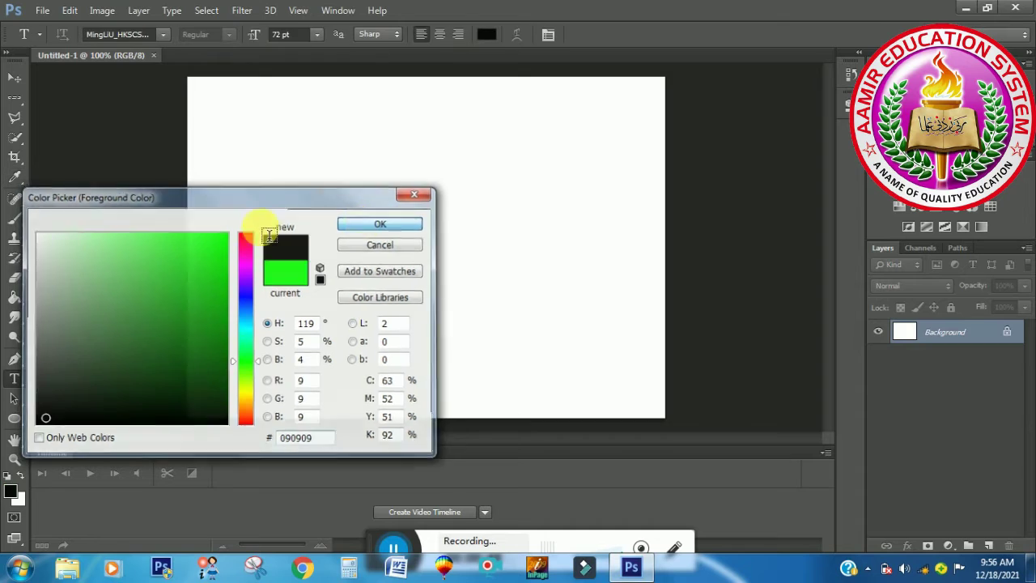
# Add the text "flower" in the upper part of the canvas and set its size to 72 pt.
pyautogui.click(225, 224)
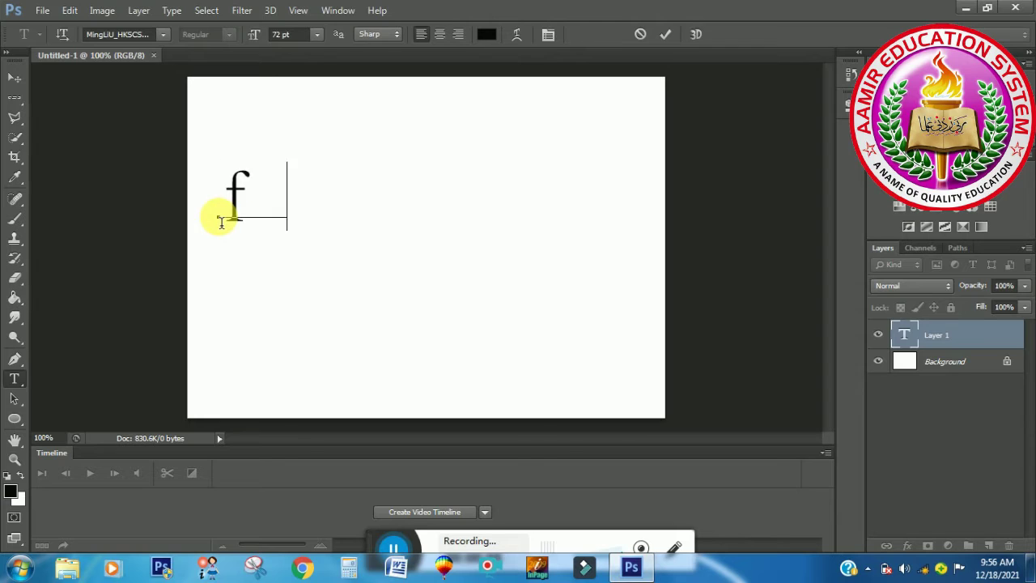
pyautogui.write('flower')
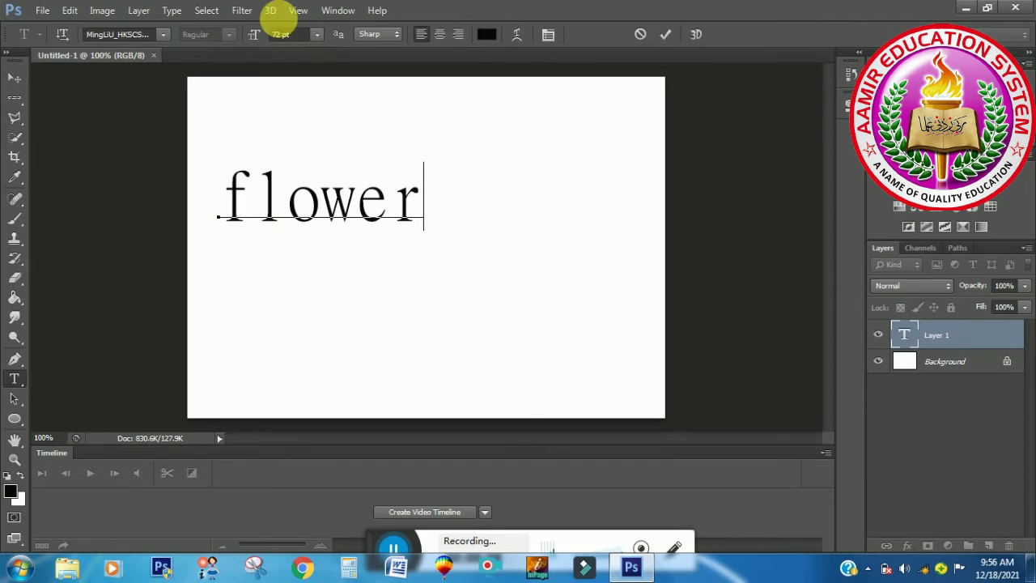
pyautogui.moveTo(216, 189); pyautogui.dragTo(481, 219)
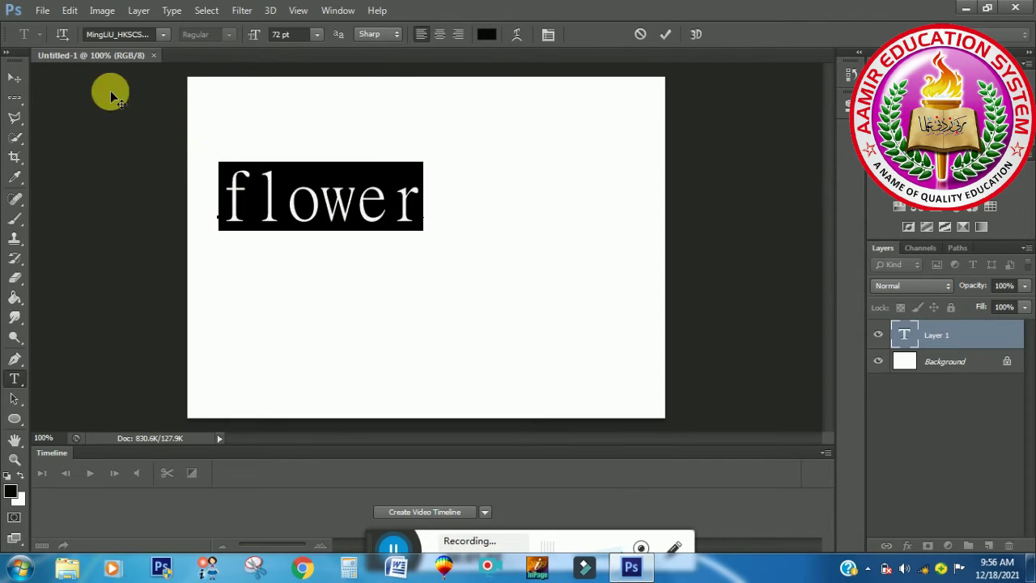
pyautogui.click(316, 34)
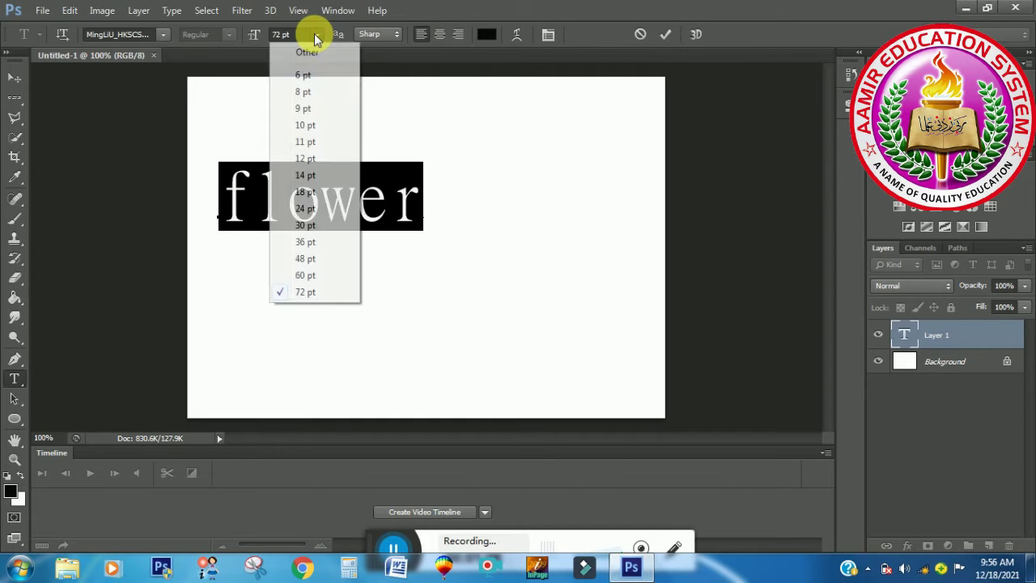
pyautogui.click(319, 297)
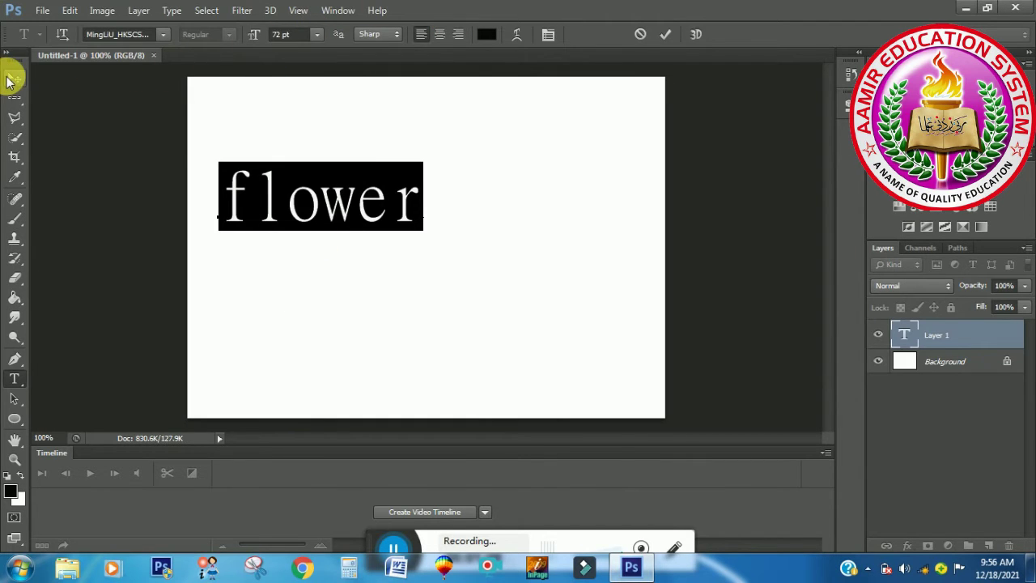
# Stretch the "flower" text to about 216% width and 371% height so it spans most of the canvas, and hide the transform controls.
pyautogui.click(9, 80)
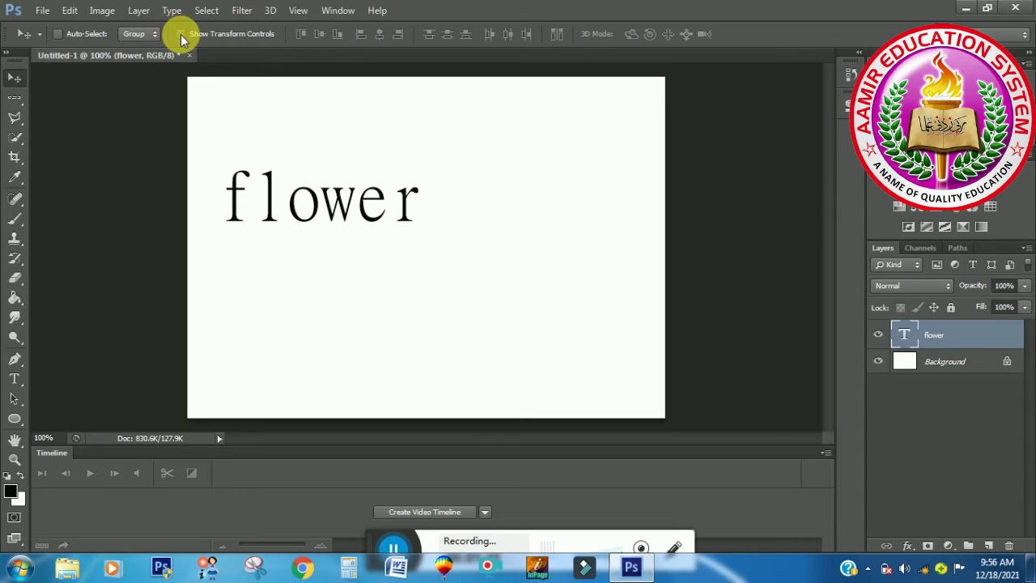
pyautogui.click(182, 35)
pyautogui.moveTo(420, 223); pyautogui.dragTo(643, 385)
pyautogui.moveTo(489, 253); pyautogui.dragTo(489, 132)
pyautogui.moveTo(458, 268); pyautogui.dragTo(397, 243)
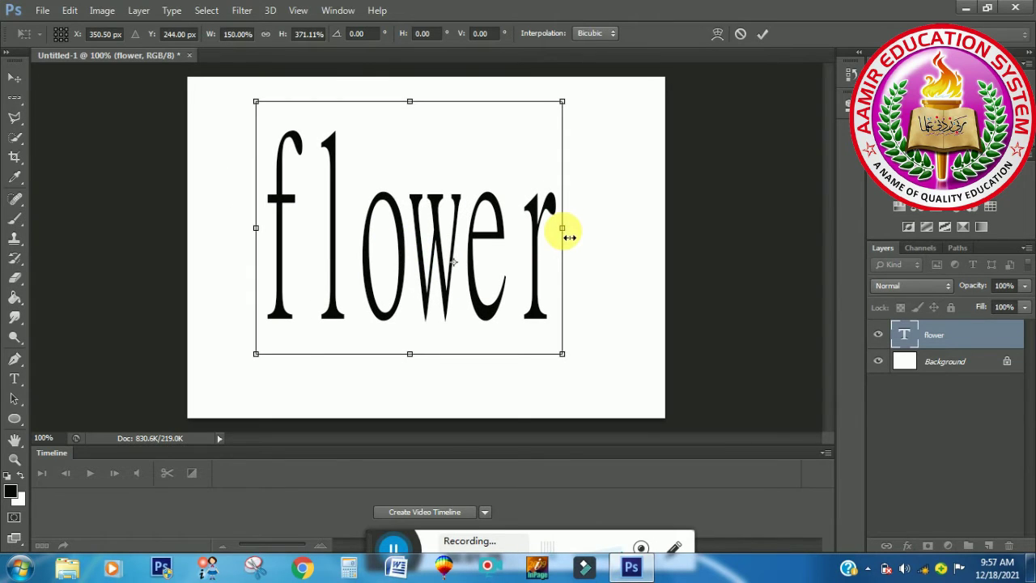
pyautogui.moveTo(567, 236); pyautogui.dragTo(653, 241)
pyautogui.moveTo(261, 234); pyautogui.dragTo(209, 238)
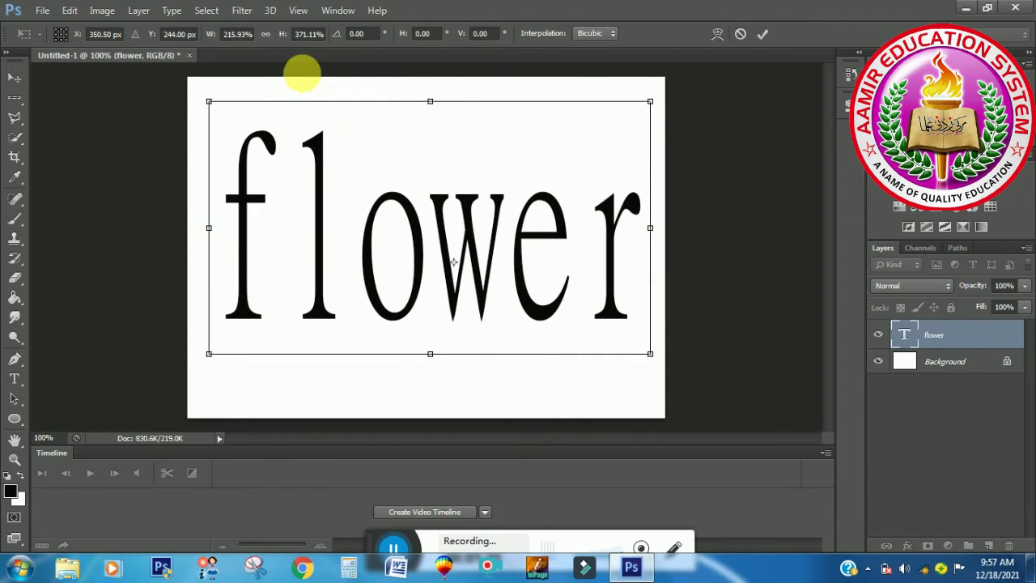
pyautogui.click(763, 33)
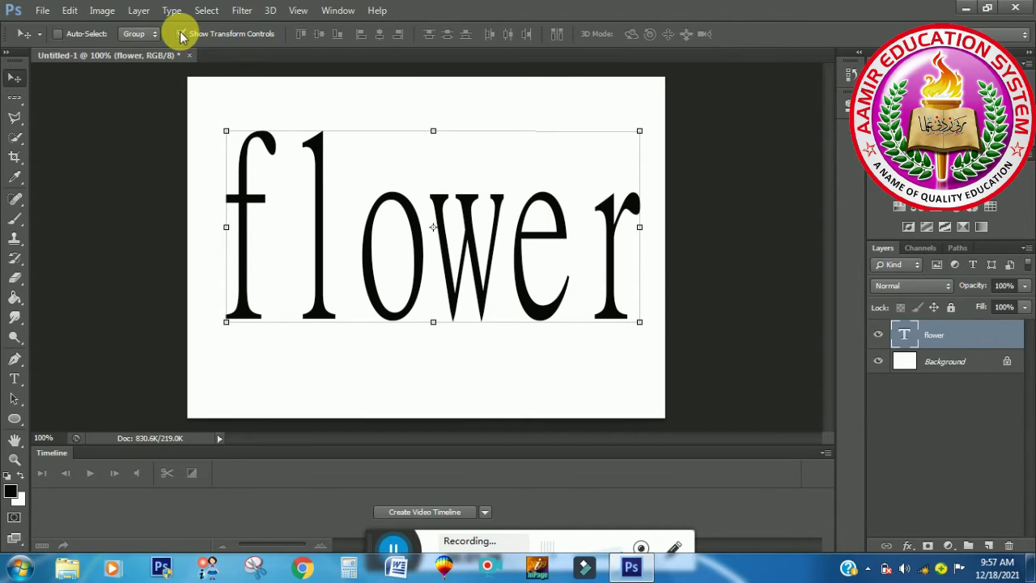
pyautogui.click(181, 35)
# Open the Tulips picture from the Sample Pictures folder.
pyautogui.click(46, 9)
pyautogui.click(55, 42)
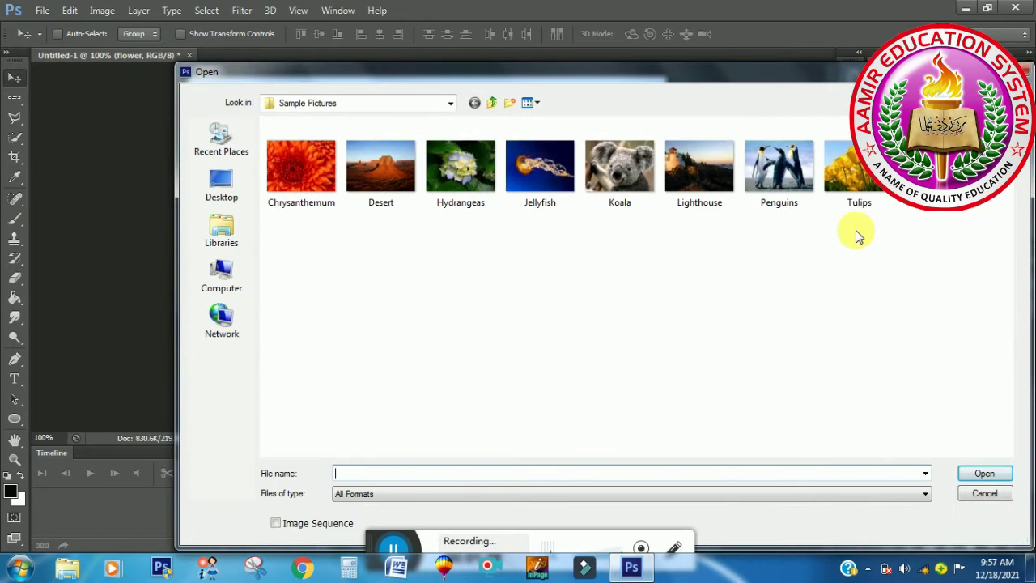
pyautogui.doubleClick(858, 183)
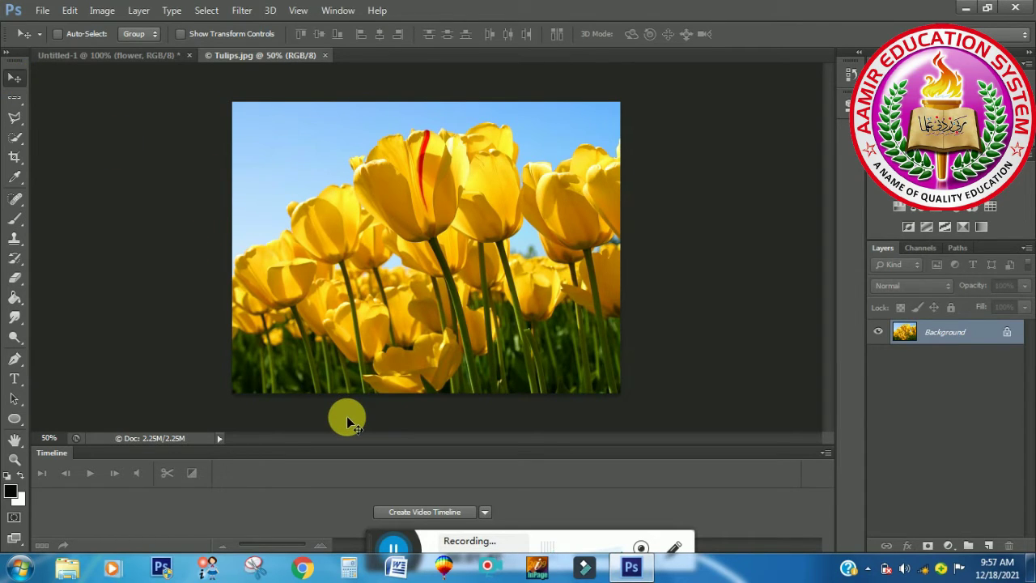
# Select the entire Tulips image and bring it into the Untitled-1 document as a layer above the text.
pyautogui.hotkey('ctrl', 'a')
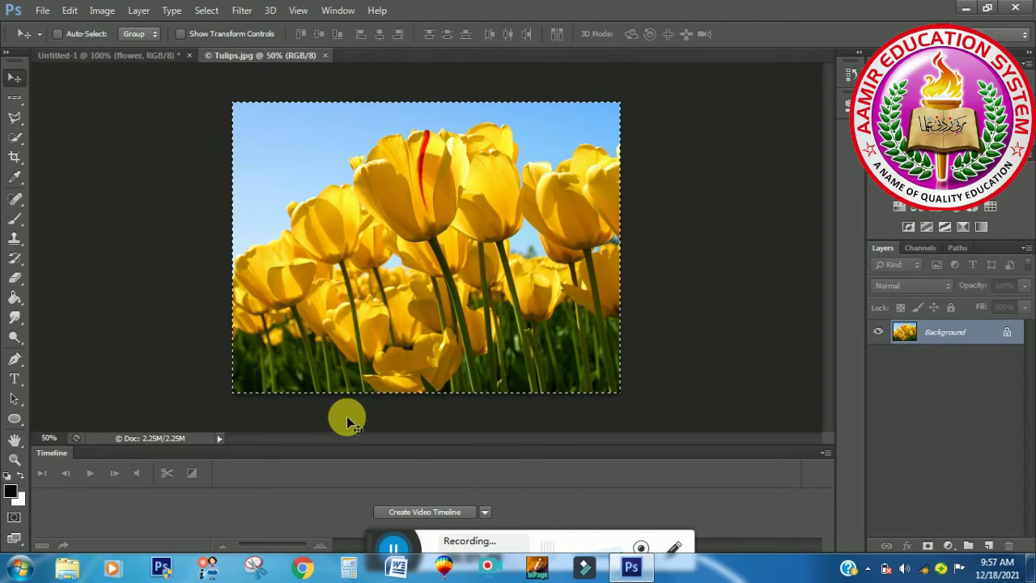
pyautogui.moveTo(446, 286); pyautogui.dragTo(548, 352)
pyautogui.moveTo(294, 299); pyautogui.dragTo(279, 279)
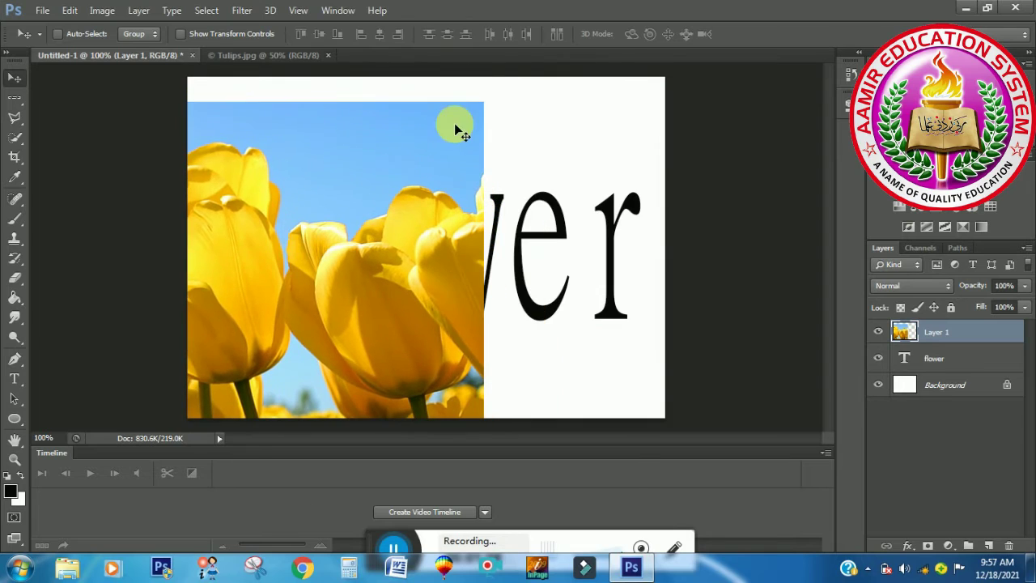
# Scale down the tulip picture to about 60% height and position it so it covers the whole "flower" text.
pyautogui.click(181, 34)
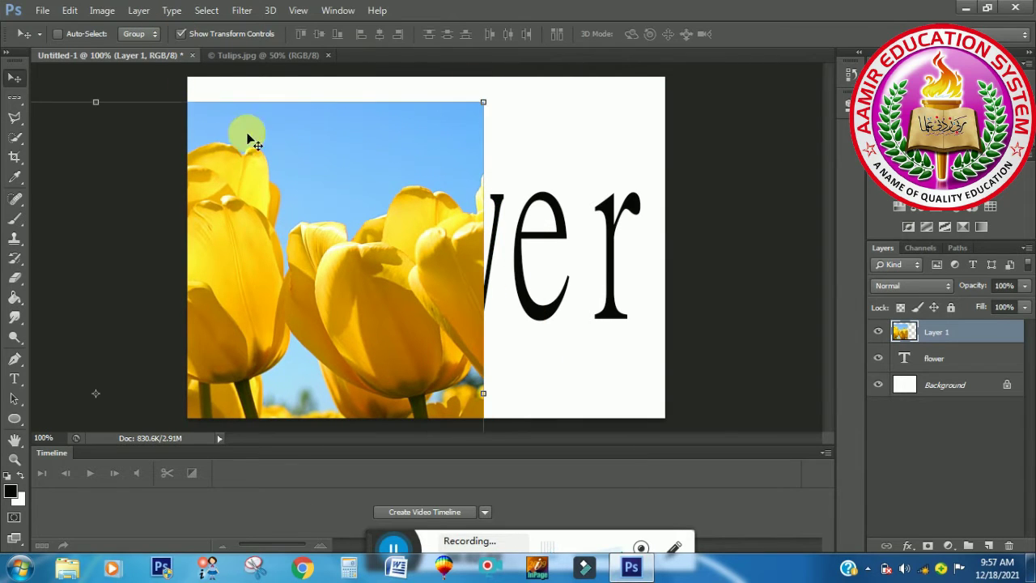
pyautogui.click(488, 105)
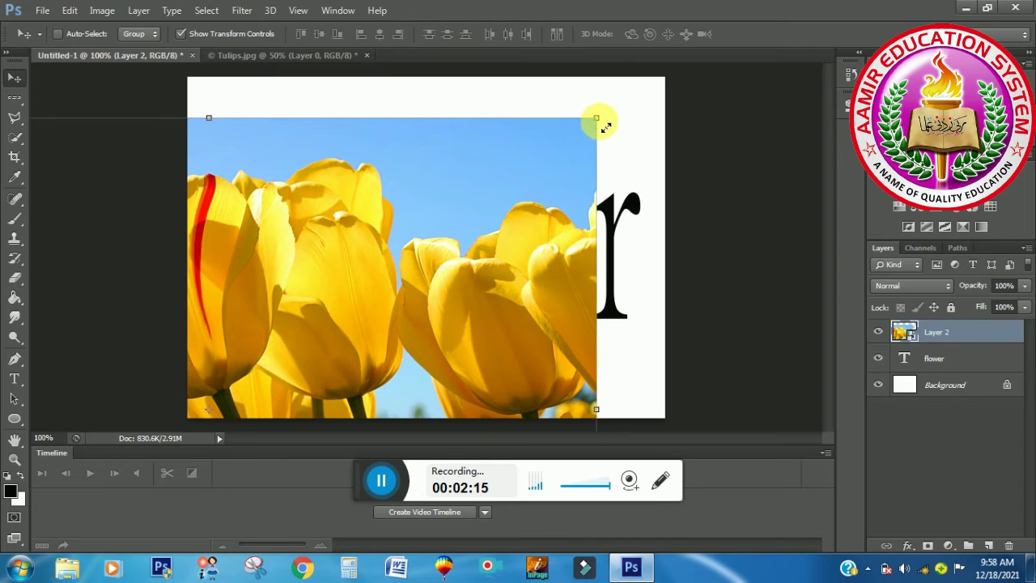
pyautogui.moveTo(601, 123); pyautogui.dragTo(358, 288)
pyautogui.moveTo(278, 372); pyautogui.dragTo(528, 123)
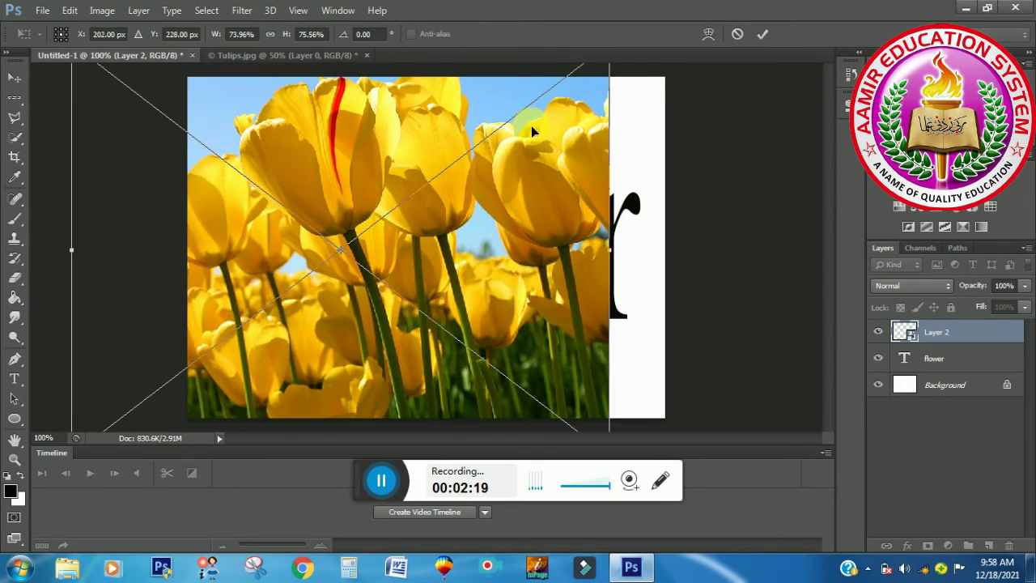
pyautogui.moveTo(522, 220); pyautogui.dragTo(498, 394)
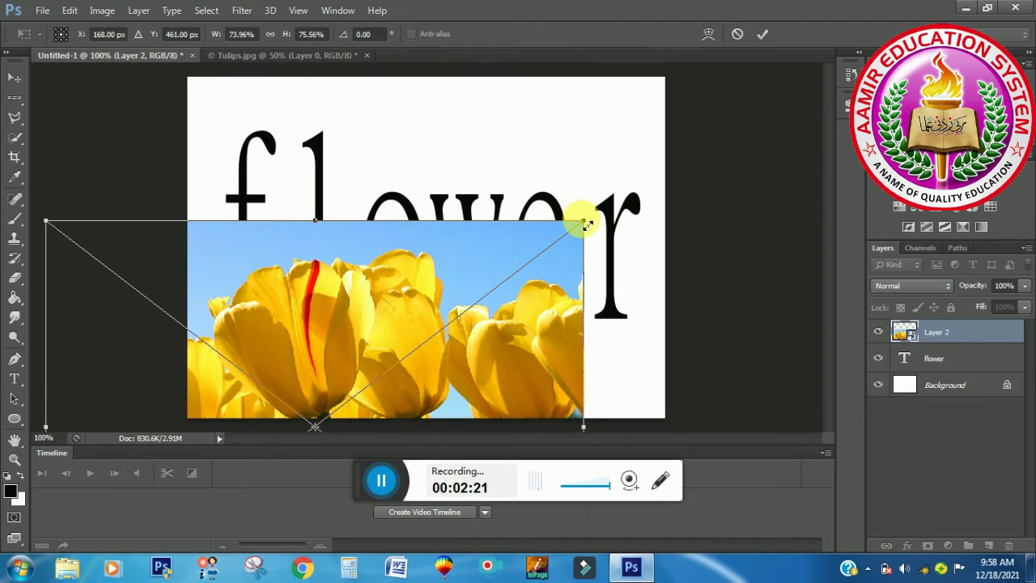
pyautogui.moveTo(585, 229); pyautogui.dragTo(366, 304)
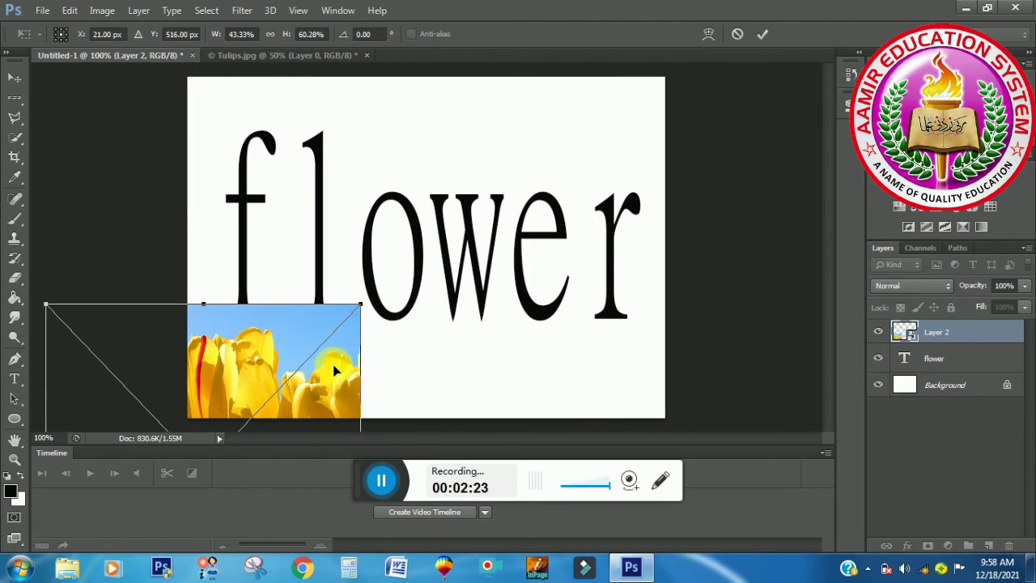
pyautogui.moveTo(334, 368); pyautogui.dragTo(498, 158)
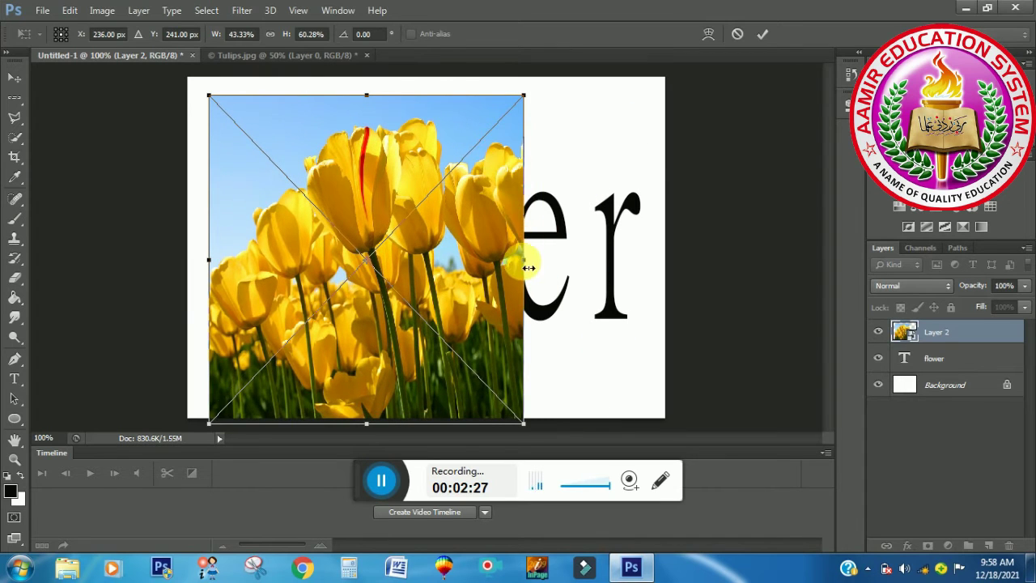
pyautogui.moveTo(549, 257); pyautogui.dragTo(642, 240)
pyautogui.click(763, 34)
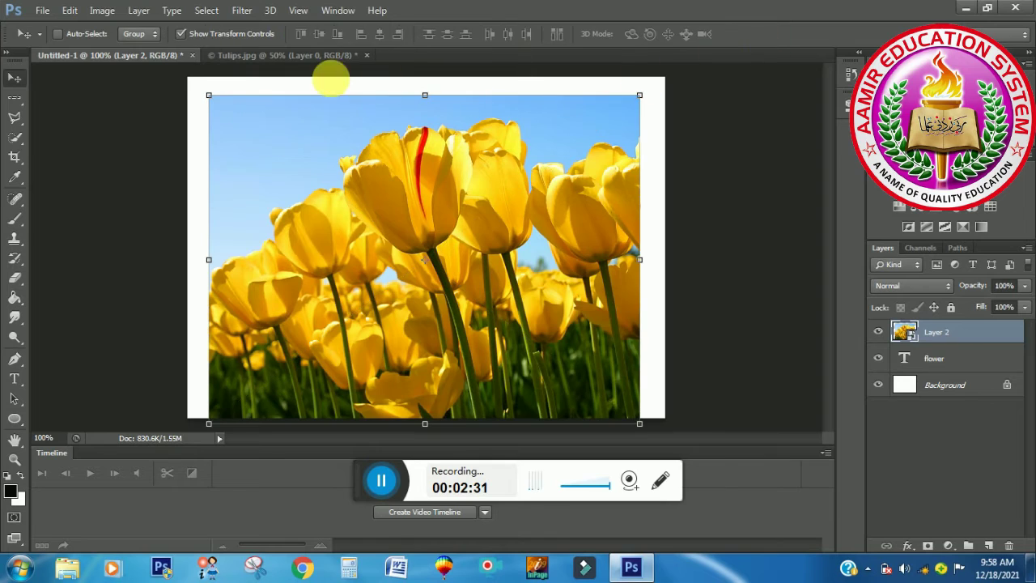
pyautogui.click(180, 34)
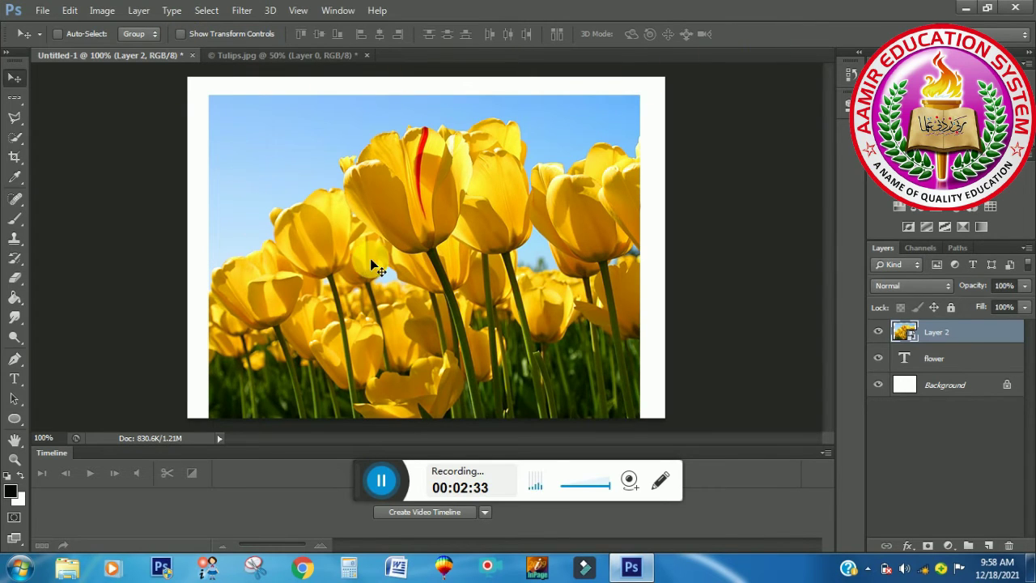
pyautogui.moveTo(374, 261); pyautogui.dragTo(374, 244)
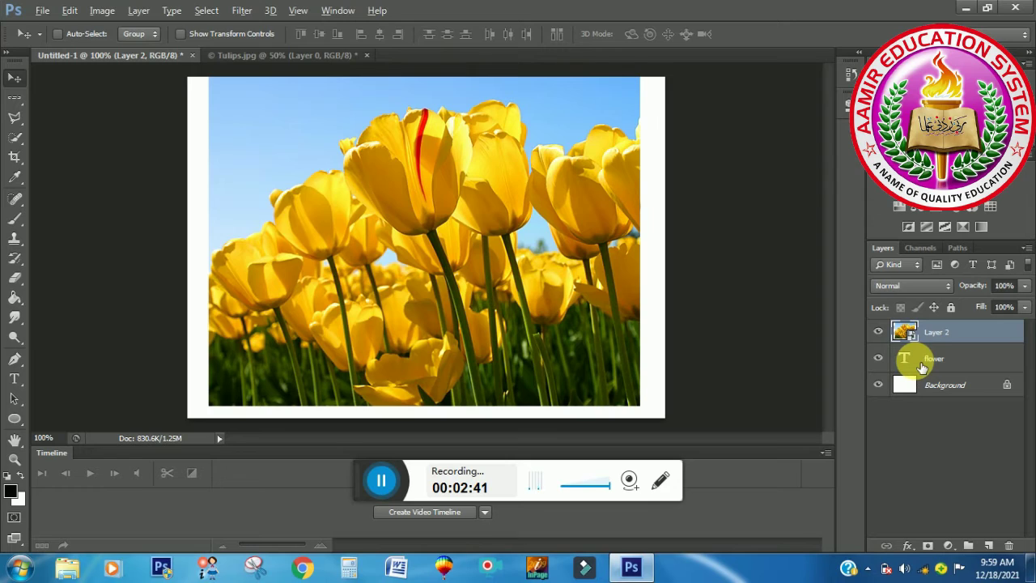
# Clip the tulip picture layer to the "flower" text layer below it and make the picture layer active.
pyautogui.click(923, 367)
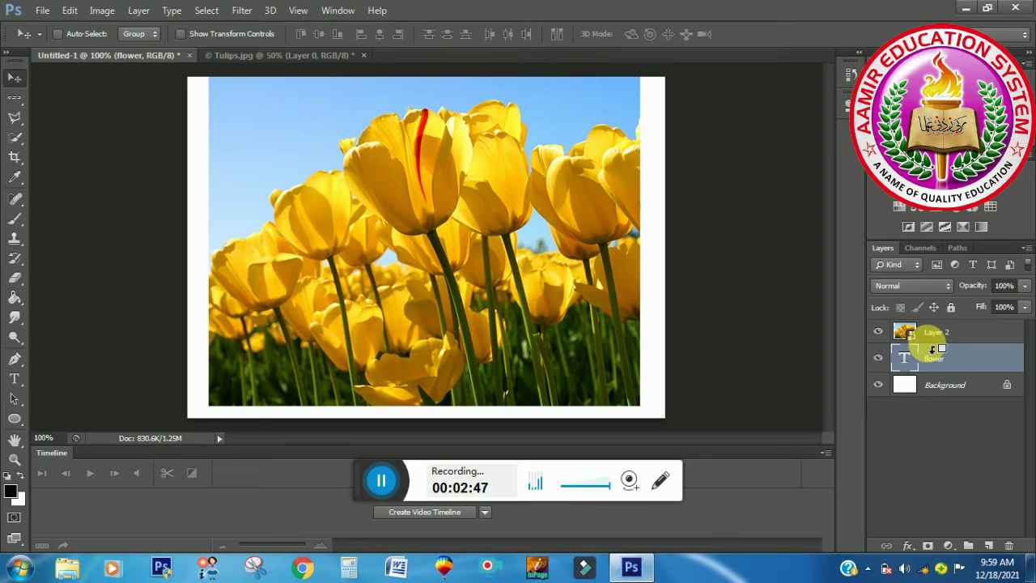
pyautogui.keyDown('alt'); pyautogui.click(933, 350); pyautogui.keyUp('alt')
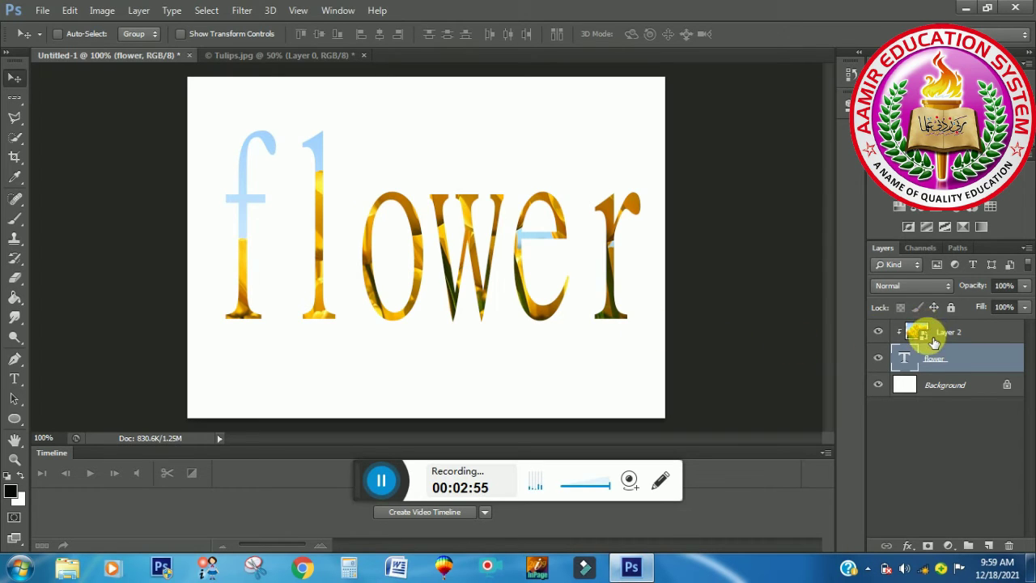
pyautogui.click(934, 339)
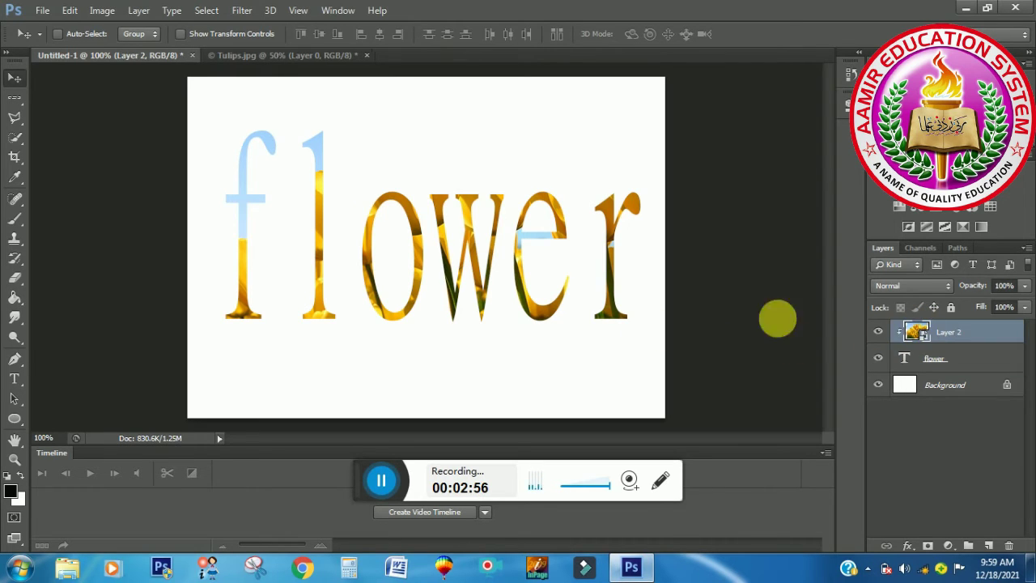
# Show the transform controls, shift the clipped tulip picture downward inside the "flower" text, and hide the controls again.
pyautogui.click(182, 34)
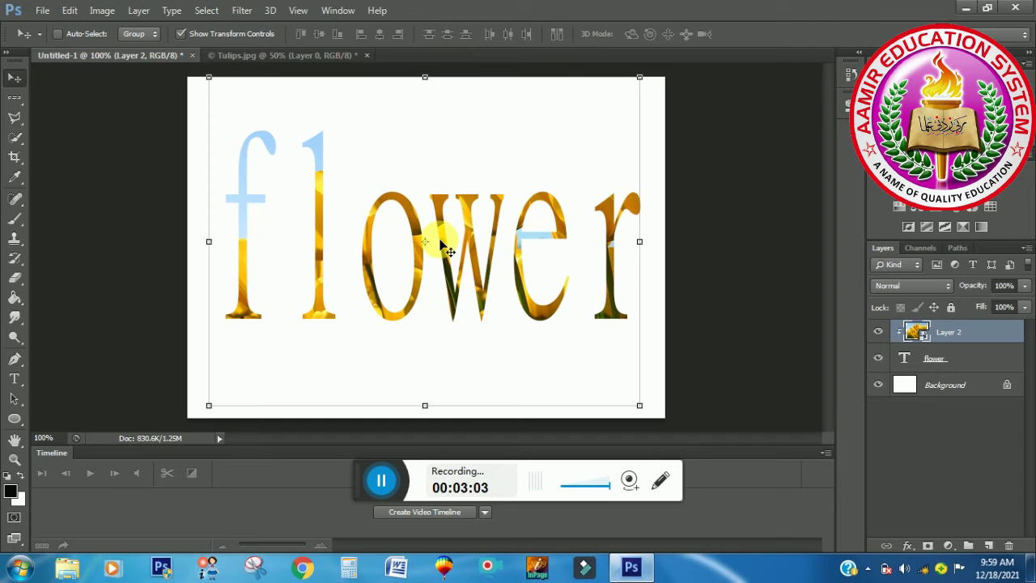
pyautogui.moveTo(442, 253); pyautogui.dragTo(443, 305)
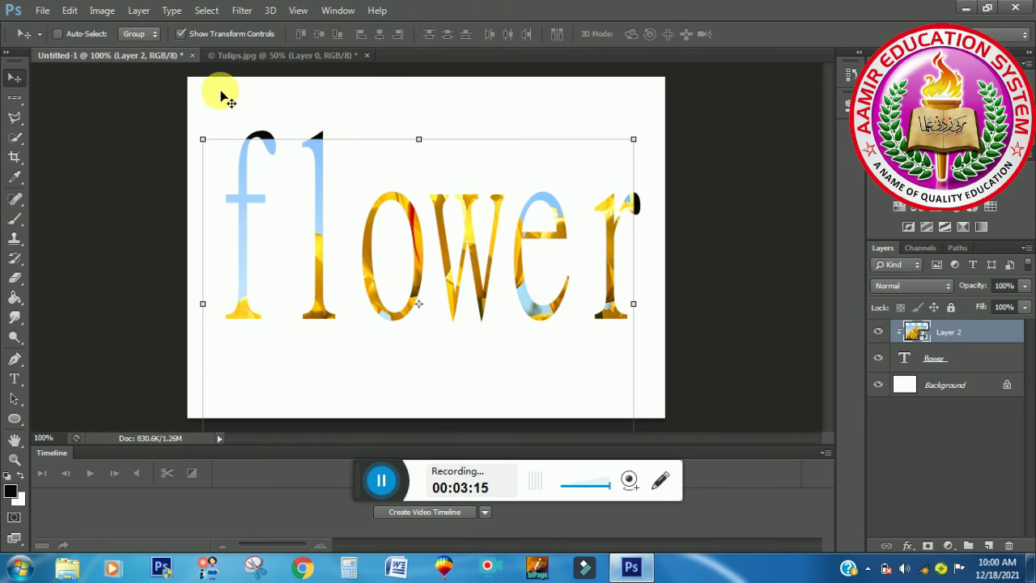
pyautogui.click(182, 35)
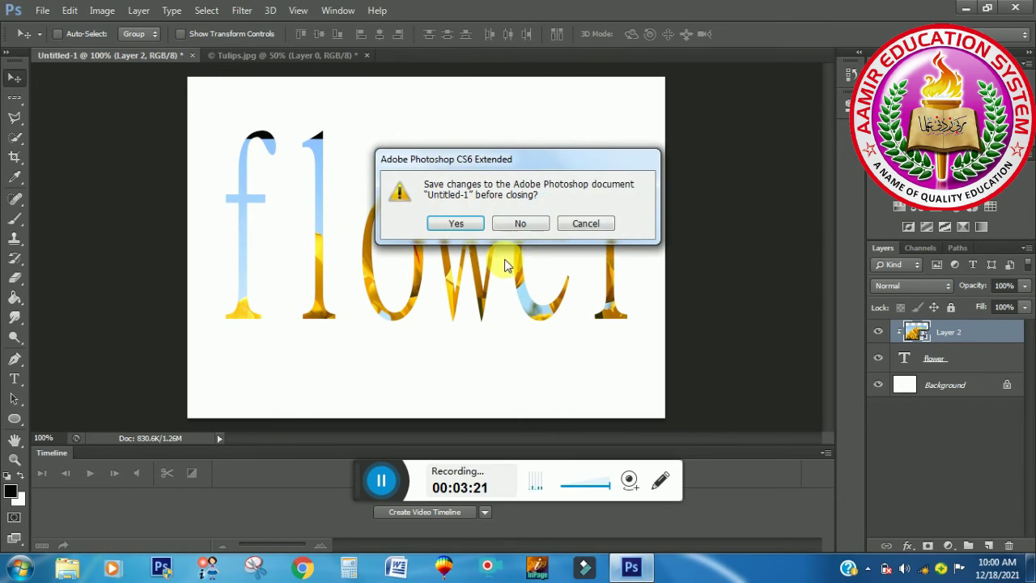
# Close both the Untitled-1 document and the Tulips picture without saving changes.
pyautogui.click(520, 221)
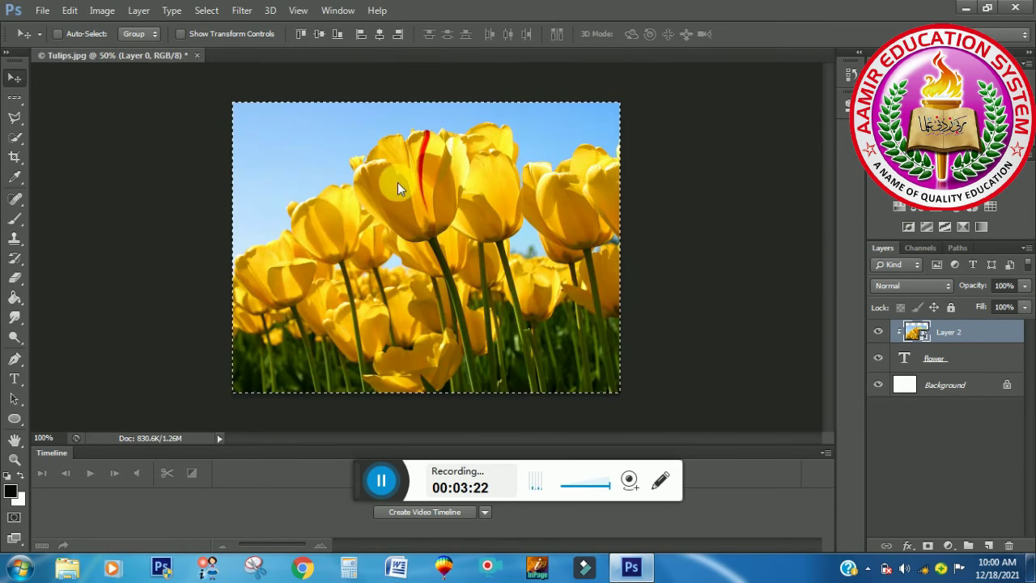
pyautogui.click(199, 56)
pyautogui.click(528, 223)
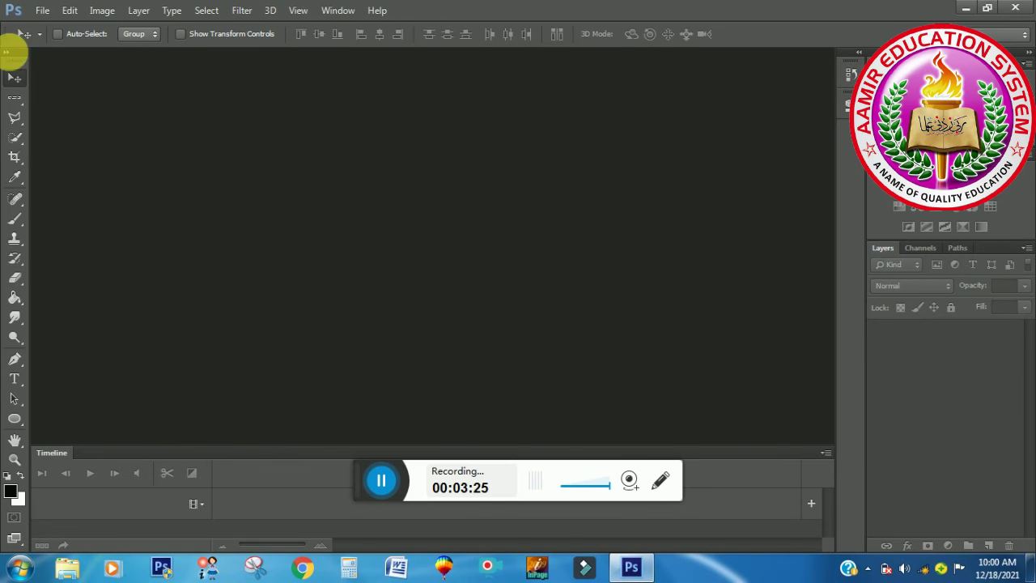
# Create a new document with a white background, 7 inches wide, at a resolution of 90 pixels/inch.
pyautogui.click(43, 11)
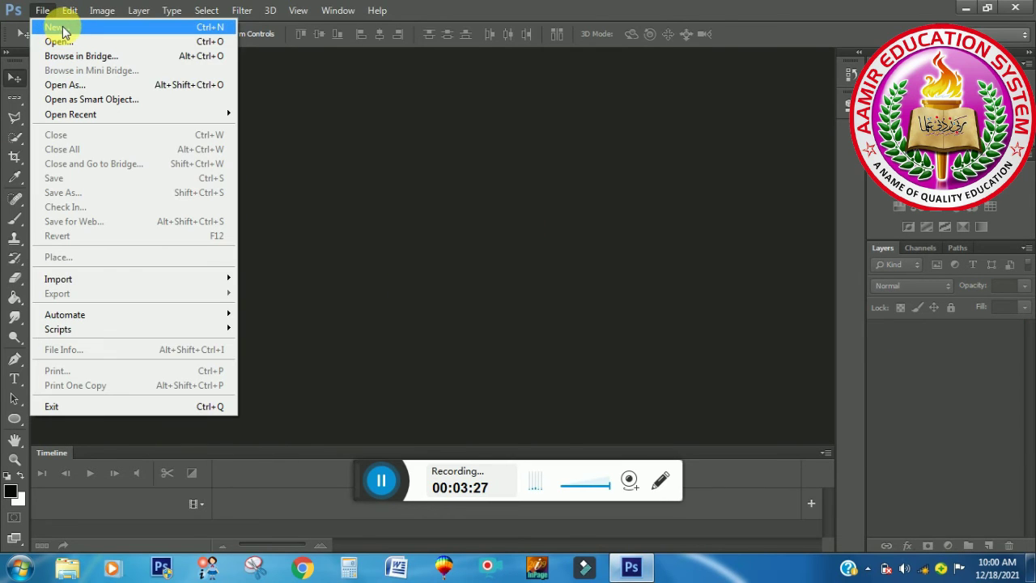
pyautogui.click(62, 28)
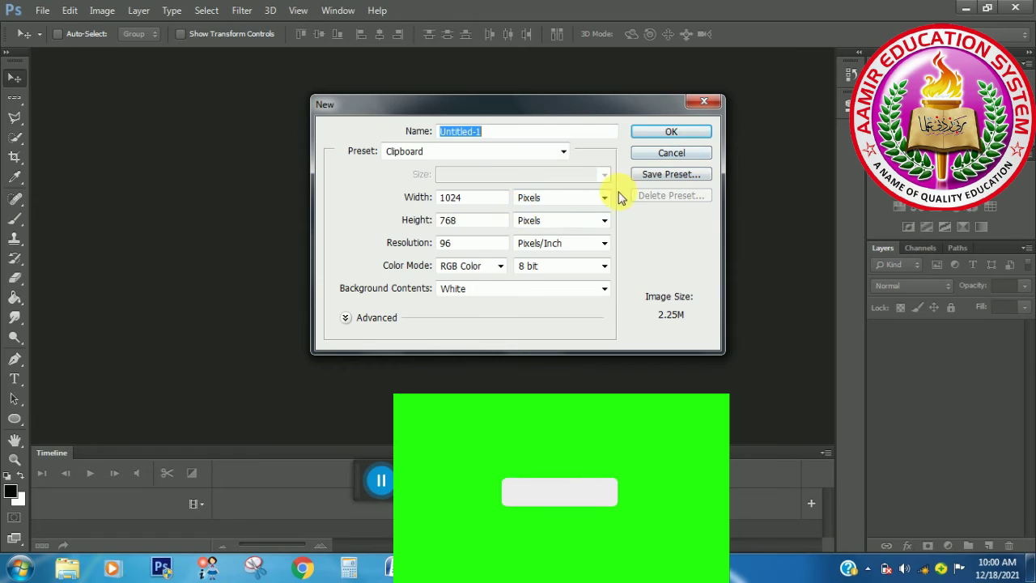
pyautogui.click(605, 198)
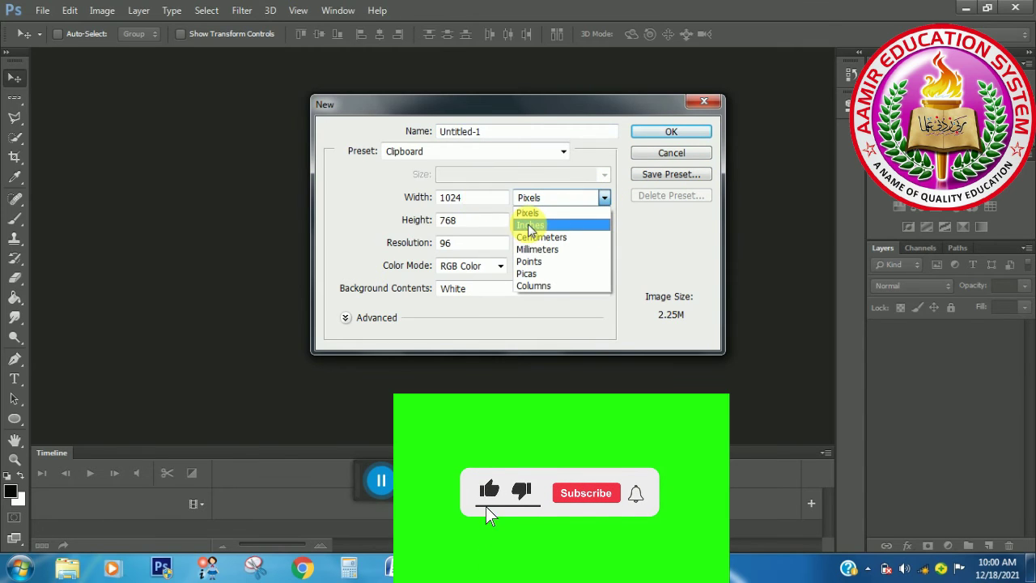
pyautogui.click(526, 226)
pyautogui.doubleClick(454, 199)
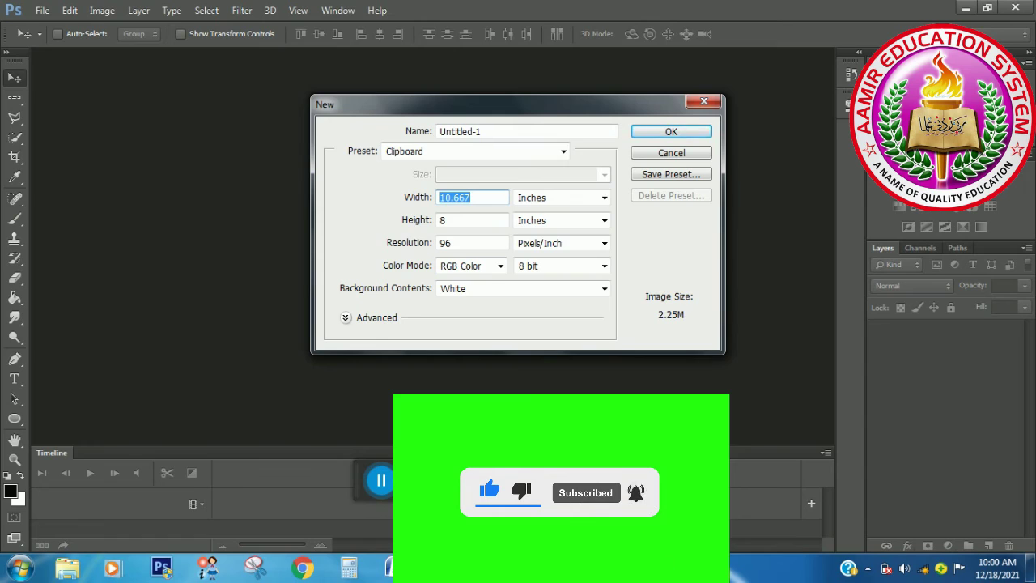
pyautogui.write('7')
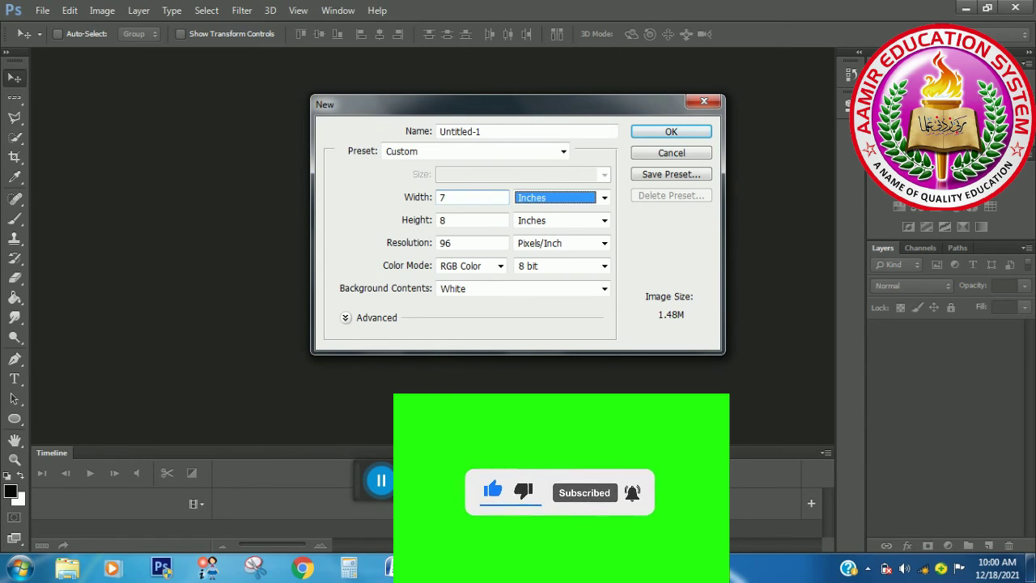
pyautogui.press('Tab')
pyautogui.press('Tab')
pyautogui.press('Tab')
pyautogui.press('Tab')
pyautogui.write('90')
pyautogui.press('Return')
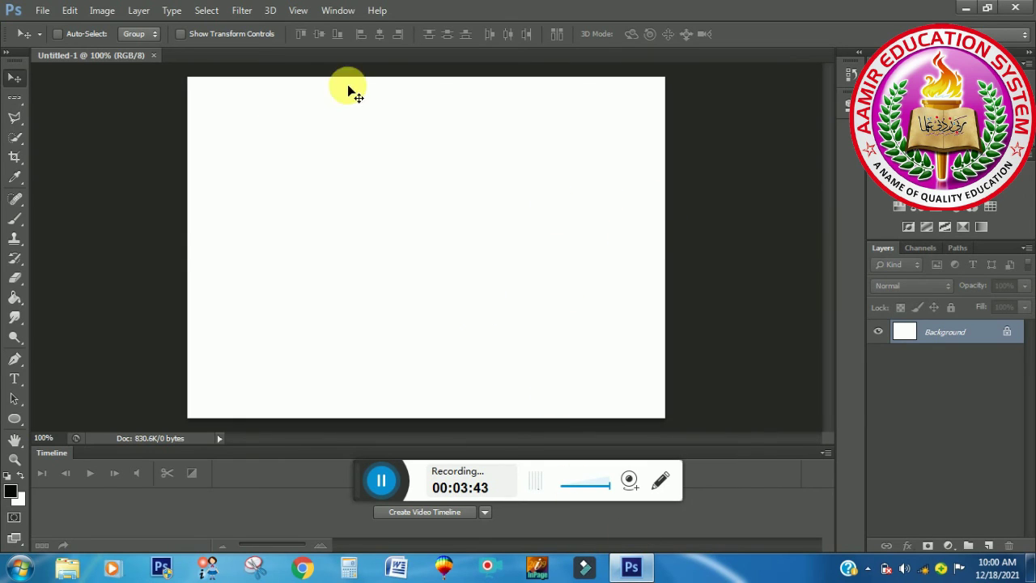
# Draw a yellow ellipse mid-canvas and brush soft black shading around its edge on a separate layer, at size 100, 51% opacity and 24% flow.
pyautogui.click(14, 420)
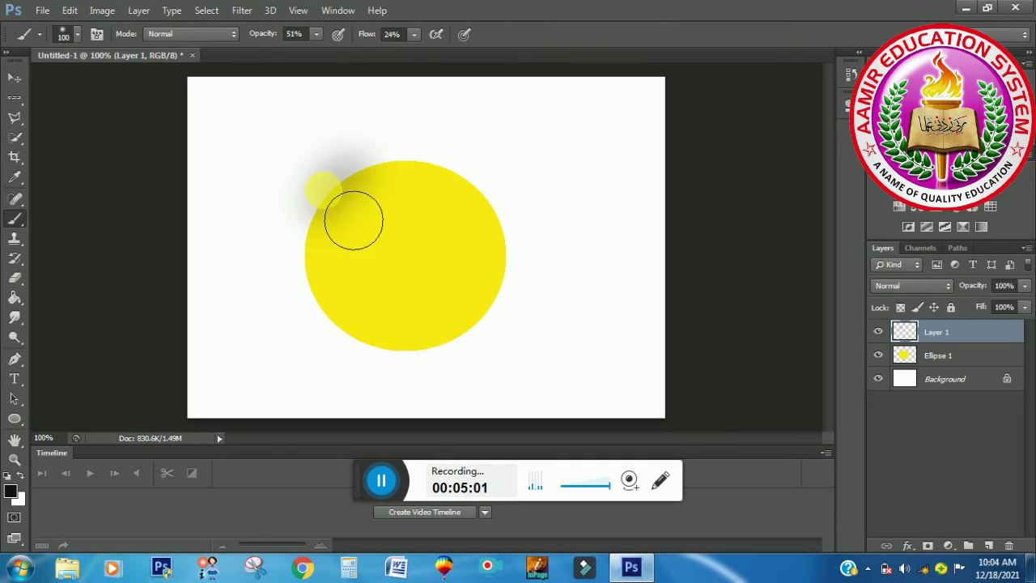
pyautogui.moveTo(351, 222)
pyautogui.mouseDown()
pyautogui.moveTo(338, 351)
pyautogui.moveTo(419, 415)
pyautogui.moveTo(483, 401)
pyautogui.moveTo(537, 351)
pyautogui.moveTo(544, 278)
pyautogui.moveTo(517, 187)
pyautogui.moveTo(450, 161)
pyautogui.moveTo(403, 178)
pyautogui.moveTo(379, 204)
pyautogui.moveTo(458, 177)
pyautogui.moveTo(510, 220)
pyautogui.moveTo(529, 313)
pyautogui.moveTo(474, 361)
pyautogui.moveTo(392, 357)
pyautogui.moveTo(350, 293)
pyautogui.moveTo(347, 237)
pyautogui.moveTo(379, 192)
pyautogui.moveTo(353, 233)
pyautogui.moveTo(346, 313)
pyautogui.moveTo(358, 342)
pyautogui.moveTo(481, 390)
pyautogui.moveTo(540, 309)
pyautogui.moveTo(537, 229)
pyautogui.moveTo(500, 183)
pyautogui.moveTo(394, 170)
pyautogui.moveTo(382, 202)
pyautogui.mouseUp()
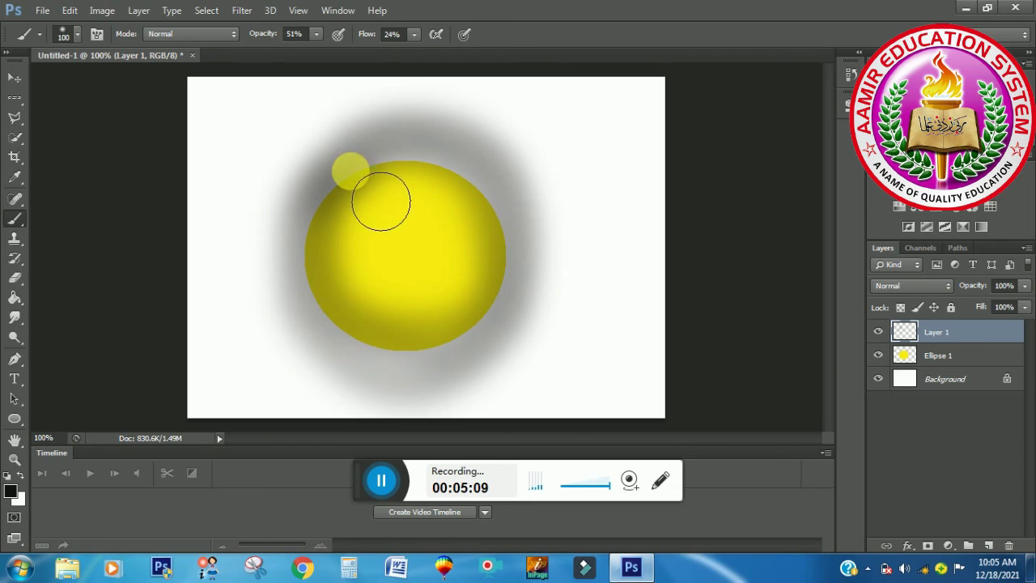
# Clip the shading on Layer 1 to the yellow Ellipse 1 layer below it.
pyautogui.click(920, 360)
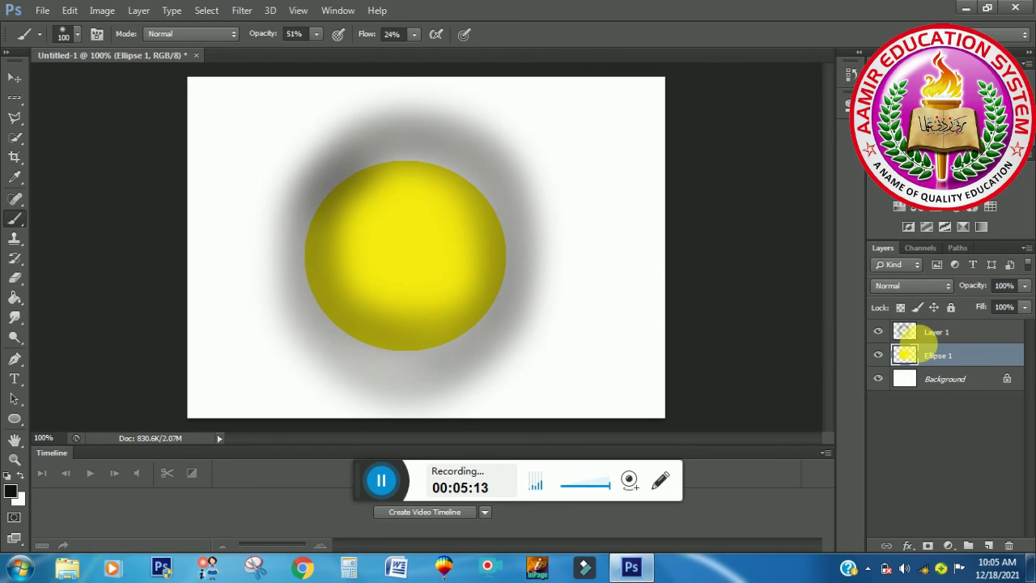
pyautogui.keyDown('alt'); pyautogui.click(920, 343); pyautogui.keyUp('alt')
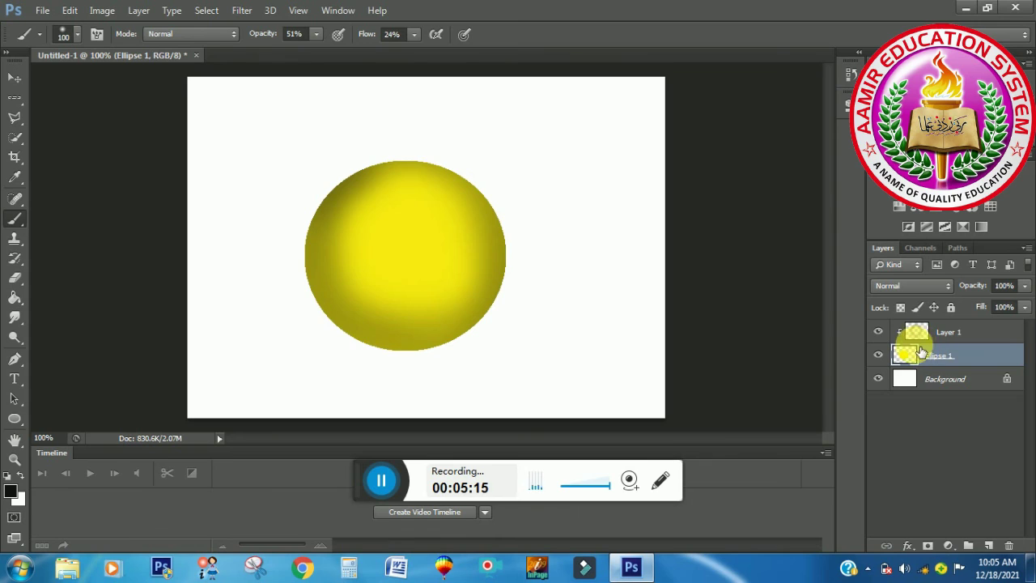